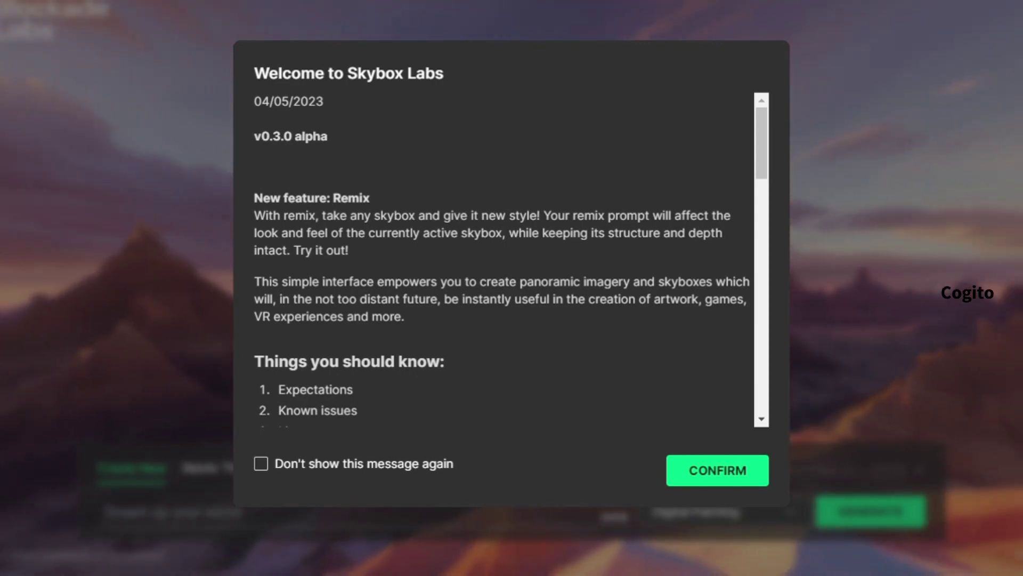
Skim the Skybox Labs welcome notes and dismiss the welcome message
scroll(595, 292, down, 20)
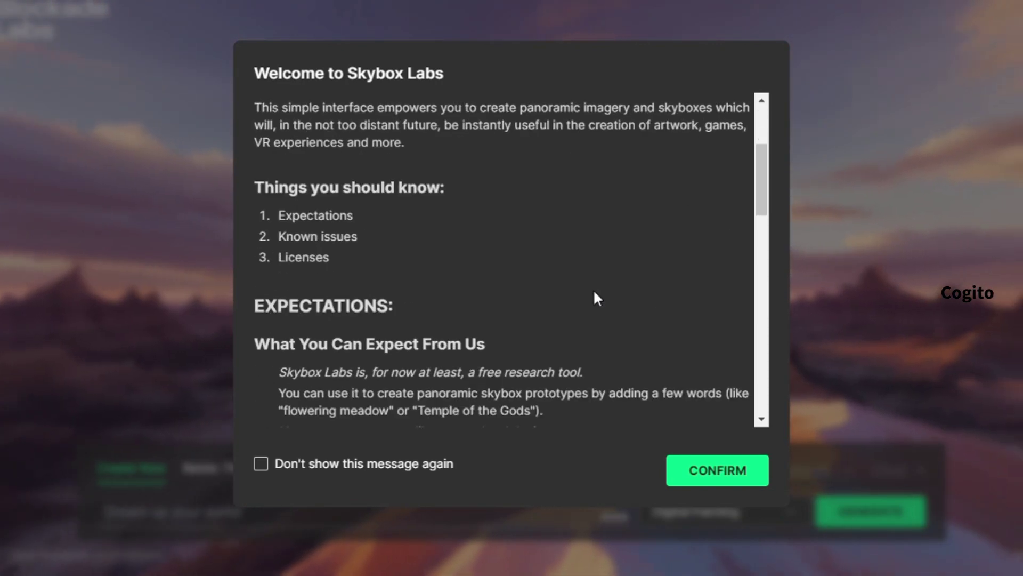
scroll(602, 300, up, 20)
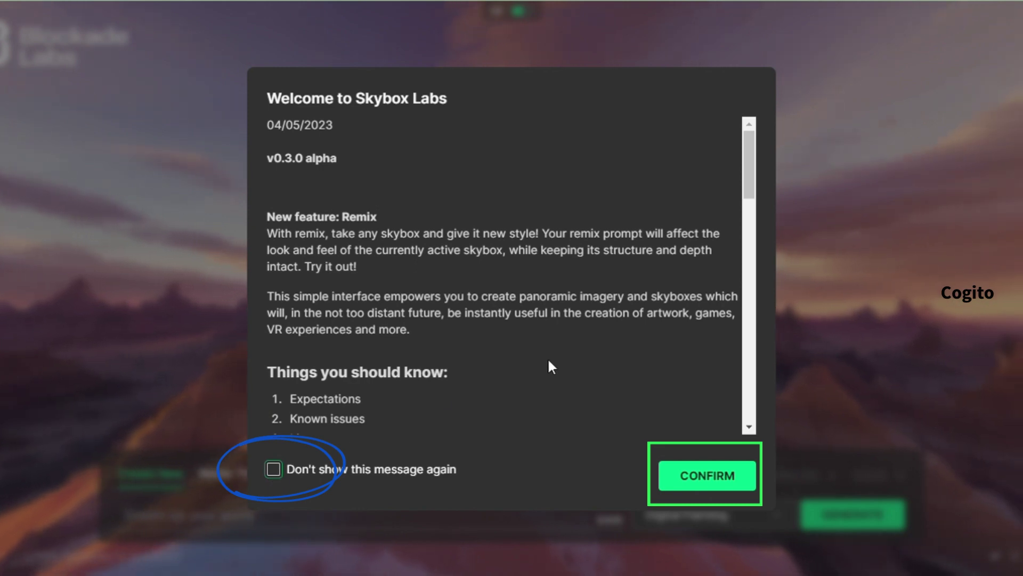
click(698, 476)
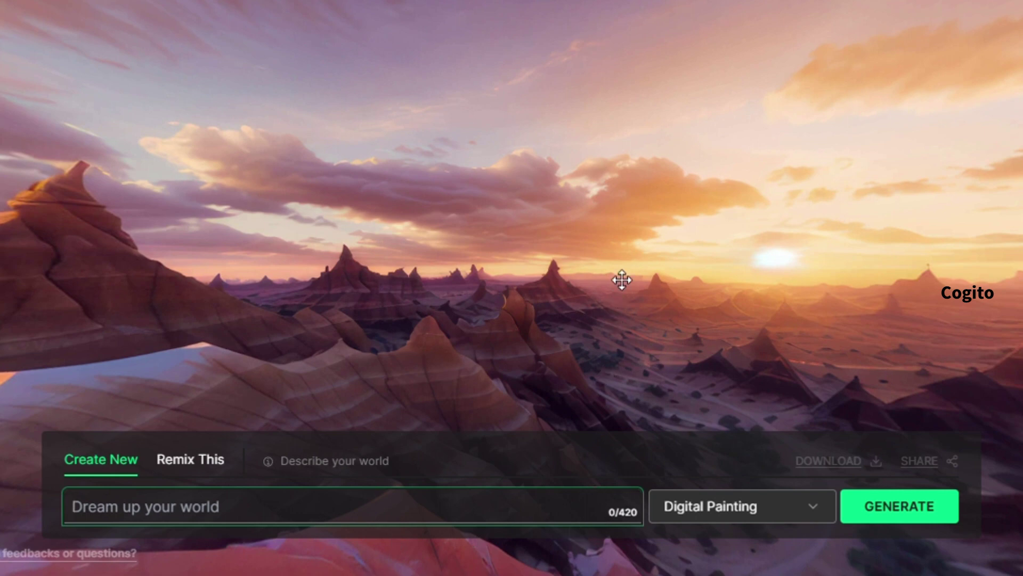
Look around the default desert sunset skybox in all directions, including the sky and the ground
drag(617, 280, 361, 269)
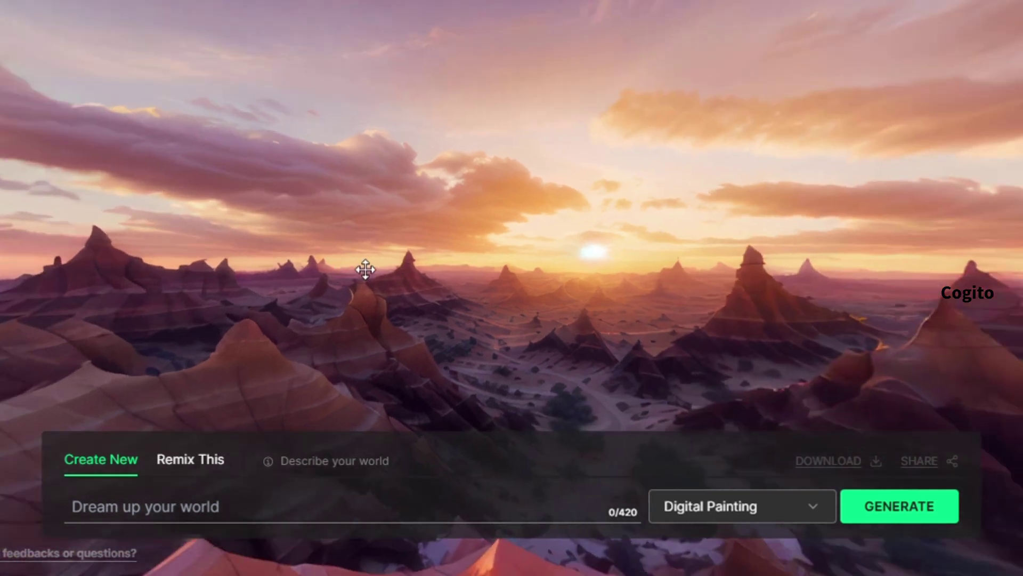
drag(715, 185, 507, 247)
drag(560, 115, 506, 320)
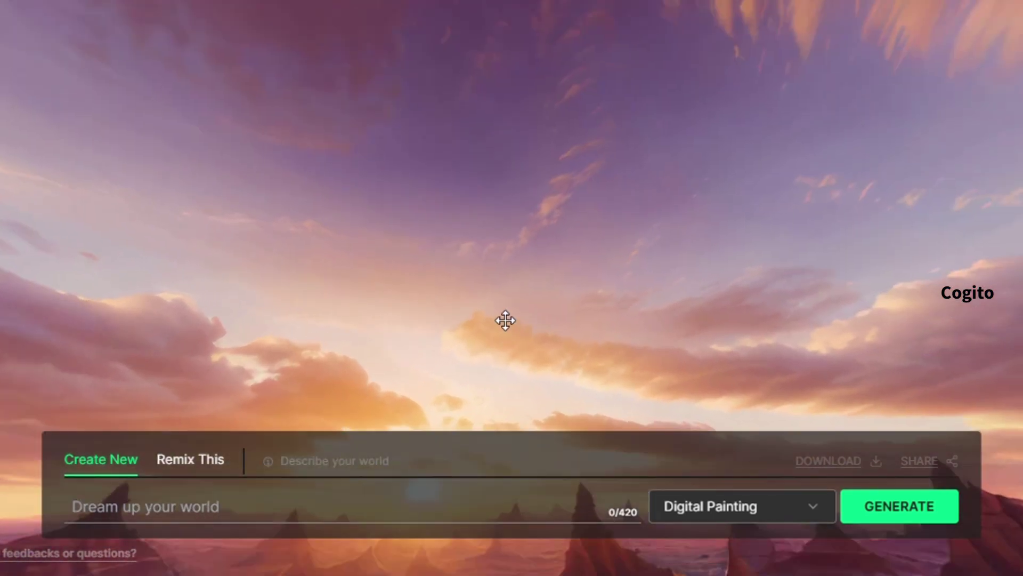
drag(782, 212, 605, 360)
drag(848, 287, 720, 142)
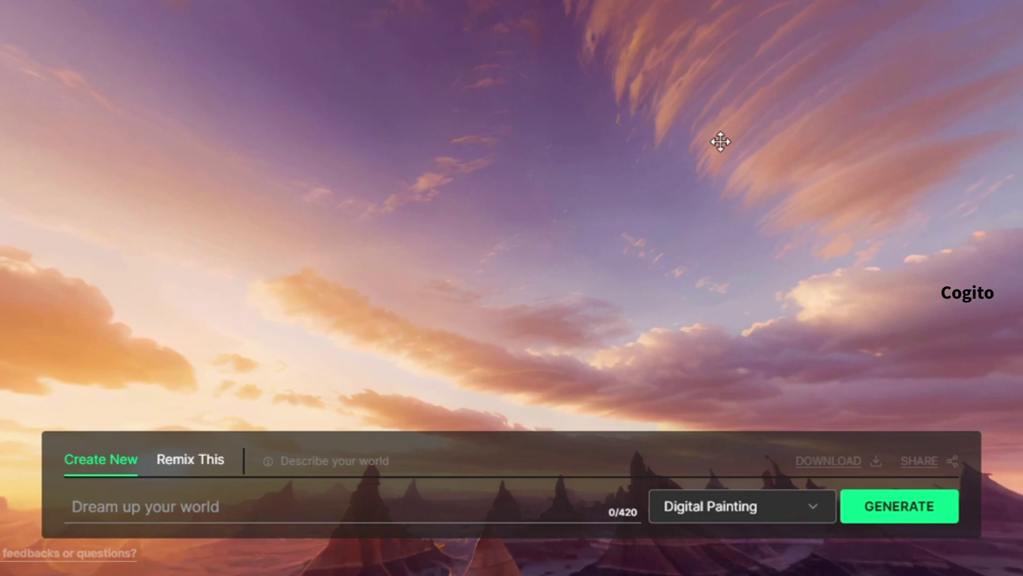
drag(707, 299, 624, 144)
drag(733, 292, 640, 111)
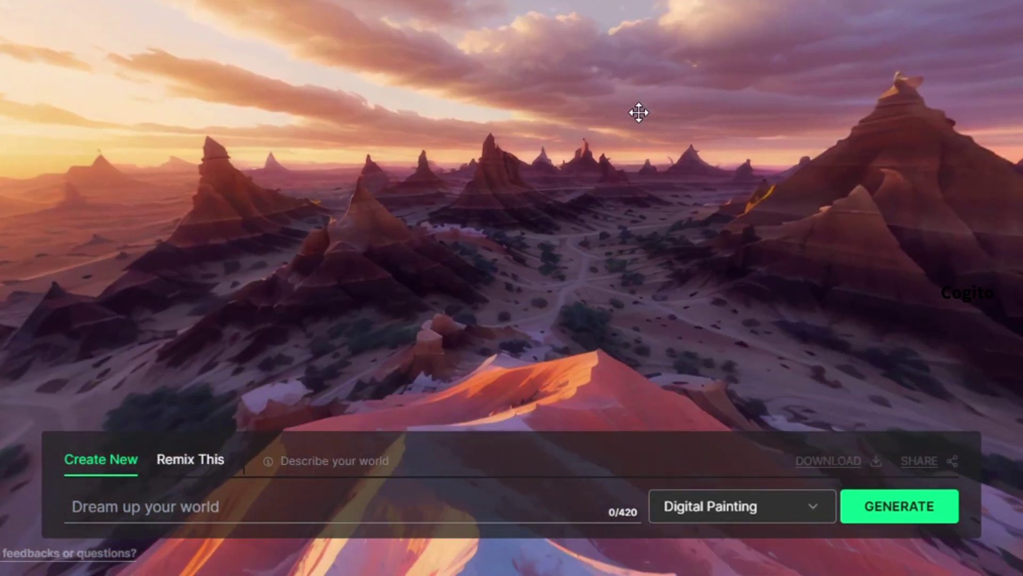
mouse_move(638, 225)
mouse_down()
mouse_move(480, 207)
mouse_move(651, 192)
mouse_move(630, 198)
mouse_move(362, 163)
mouse_move(651, 183)
mouse_move(69, 119)
mouse_move(746, 111)
mouse_move(315, 294)
mouse_move(929, 165)
mouse_up()
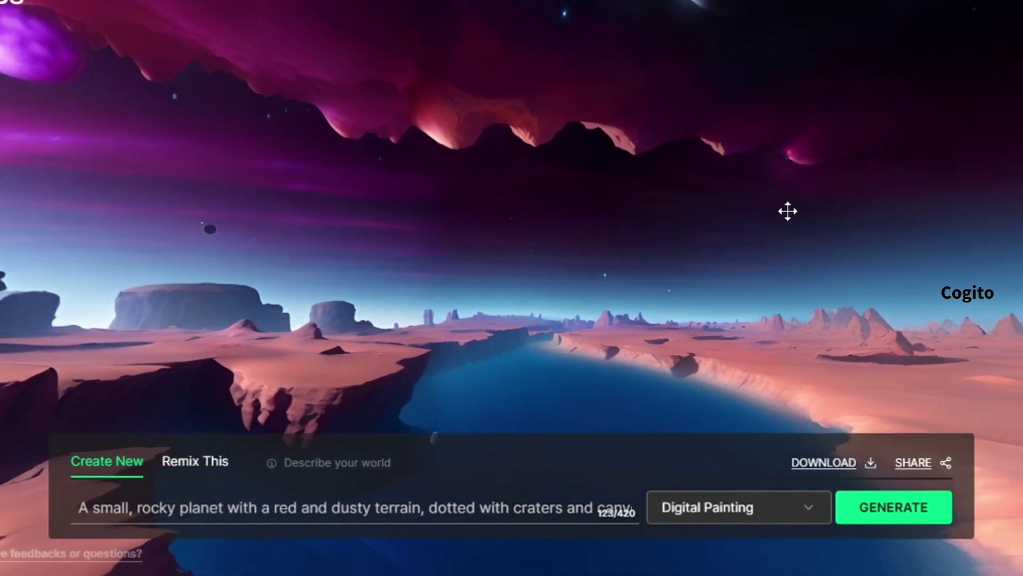
Look around the generated red planet skybox and change its style to Realistic
mouse_move(788, 210)
mouse_down()
mouse_move(696, 308)
mouse_move(735, 342)
mouse_move(872, 274)
mouse_move(689, 320)
mouse_move(683, 247)
mouse_move(667, 264)
mouse_move(710, 283)
mouse_move(695, 226)
mouse_move(449, 245)
mouse_move(582, 242)
mouse_move(251, 249)
mouse_move(452, 239)
mouse_move(368, 253)
mouse_move(85, 245)
mouse_move(354, 240)
mouse_move(7, 241)
mouse_move(206, 231)
mouse_up()
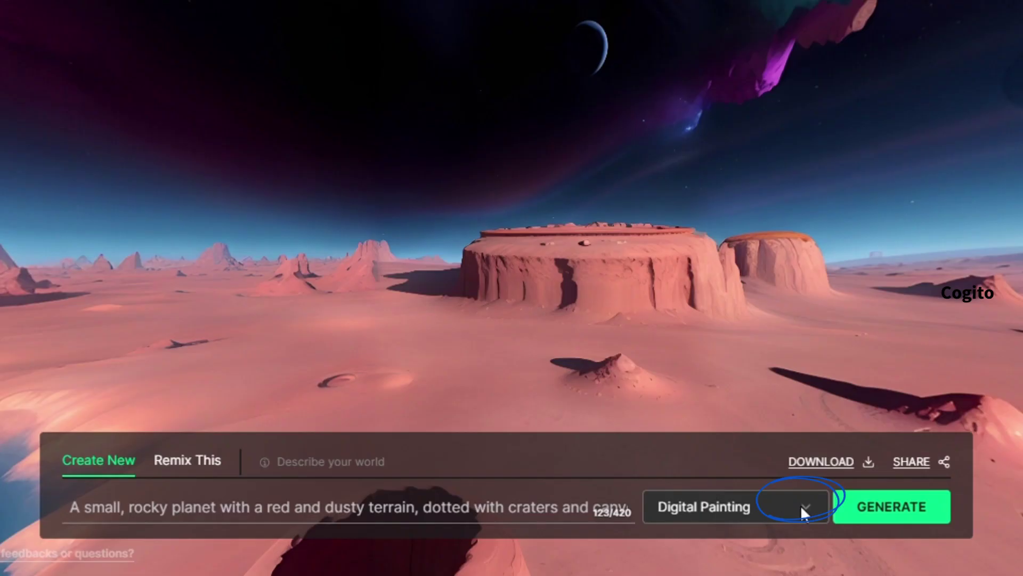
click(803, 511)
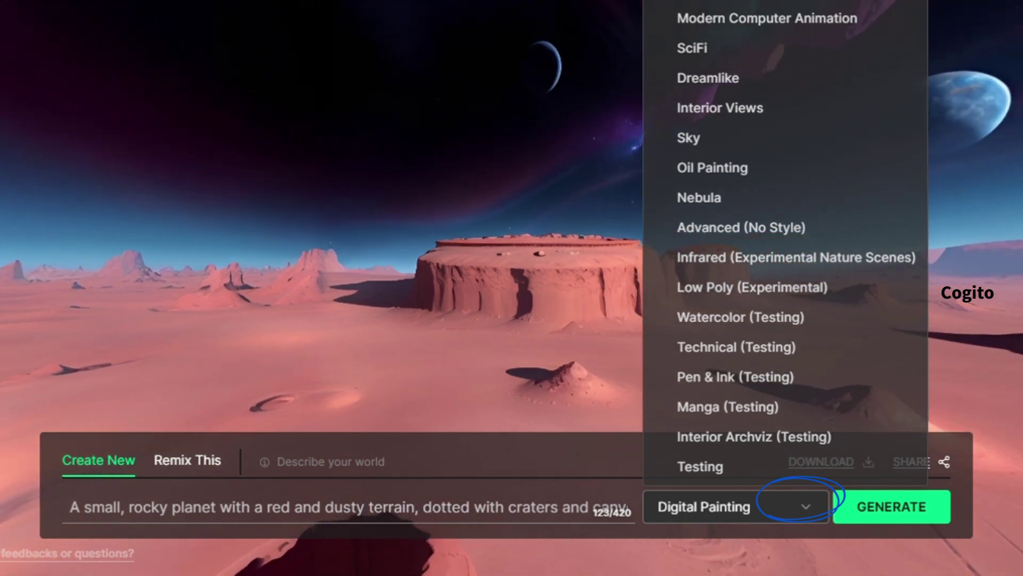
click(703, 2)
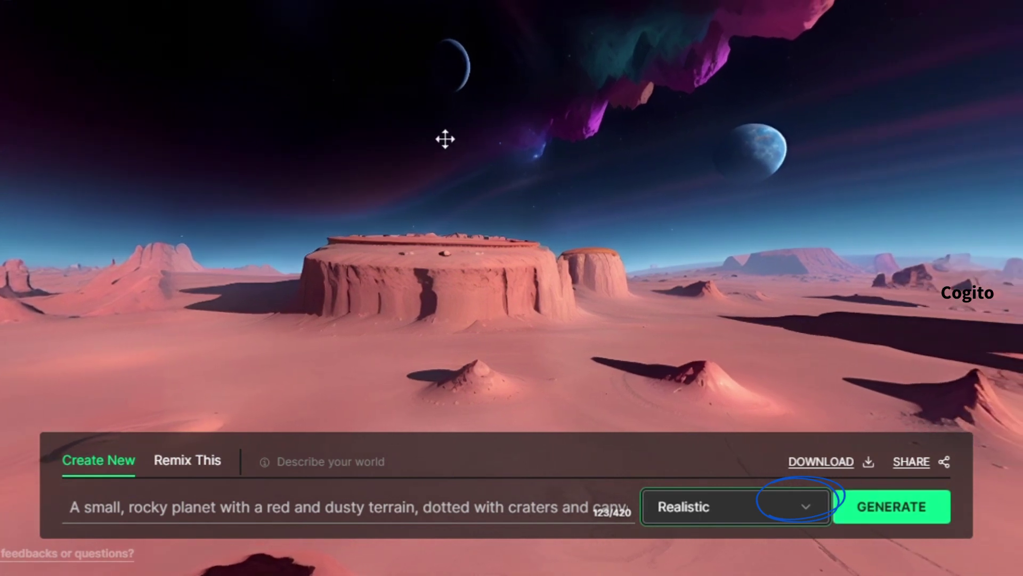
click(445, 156)
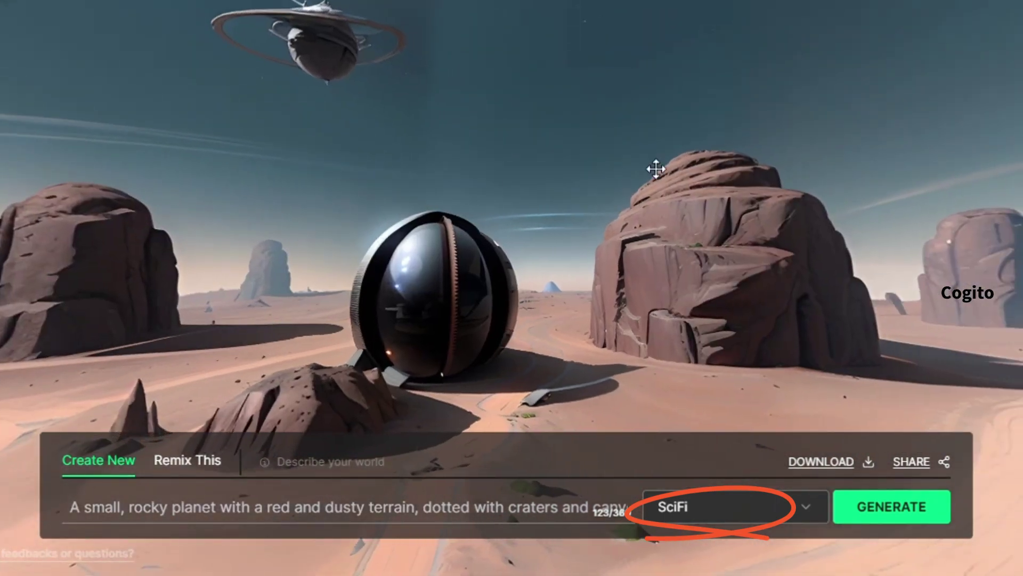
Look around the SciFi and Dreamlike planet skyboxes and the Realistic cityscape, space station and post-apocalyptic wasteland skyboxes
drag(656, 168, 274, 193)
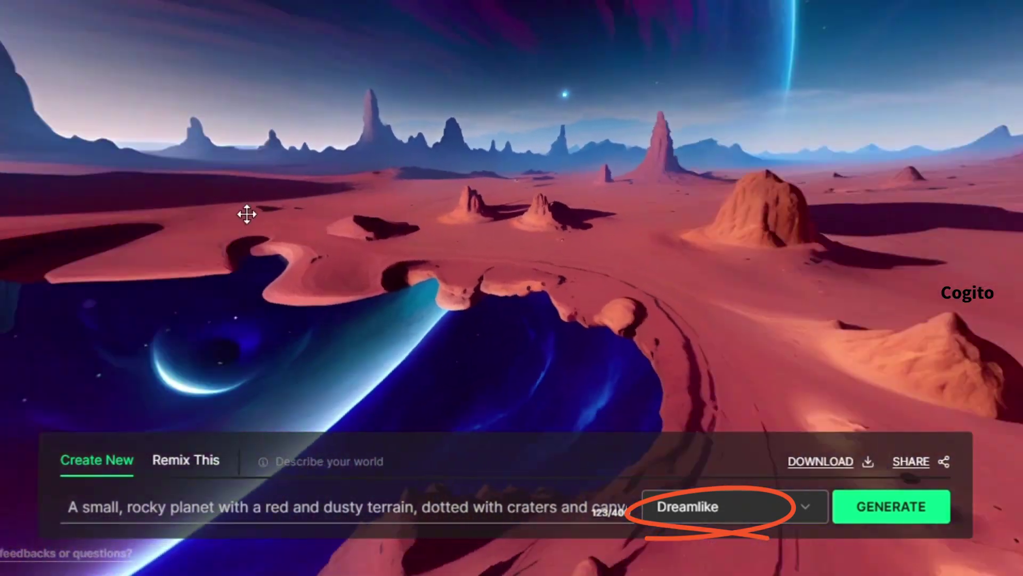
mouse_move(246, 214)
mouse_down()
mouse_move(441, 183)
mouse_move(479, 271)
mouse_move(122, 244)
mouse_move(450, 276)
mouse_move(235, 226)
mouse_up()
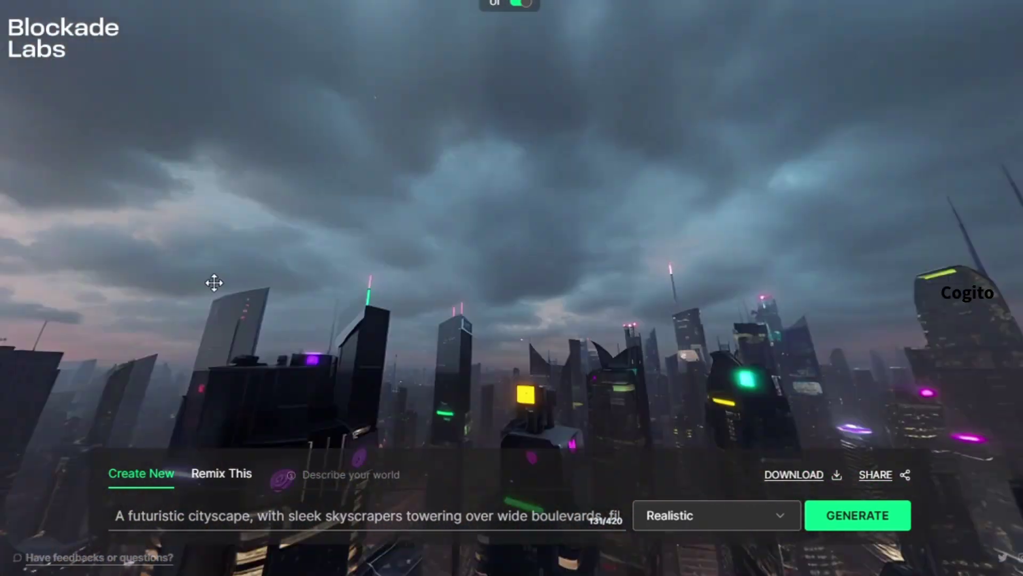
drag(213, 281, 440, 405)
drag(482, 572, 525, 350)
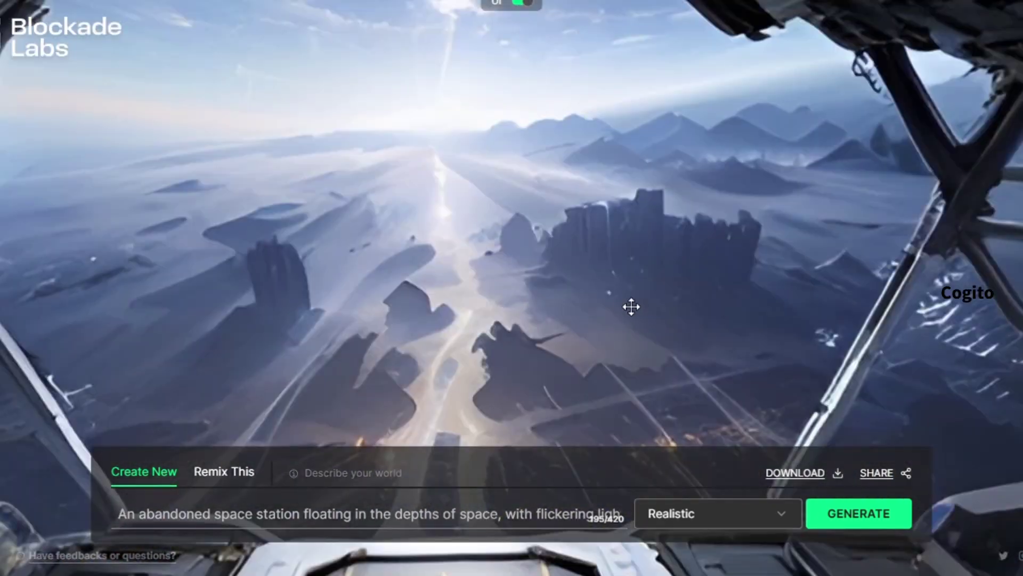
drag(631, 306, 434, 250)
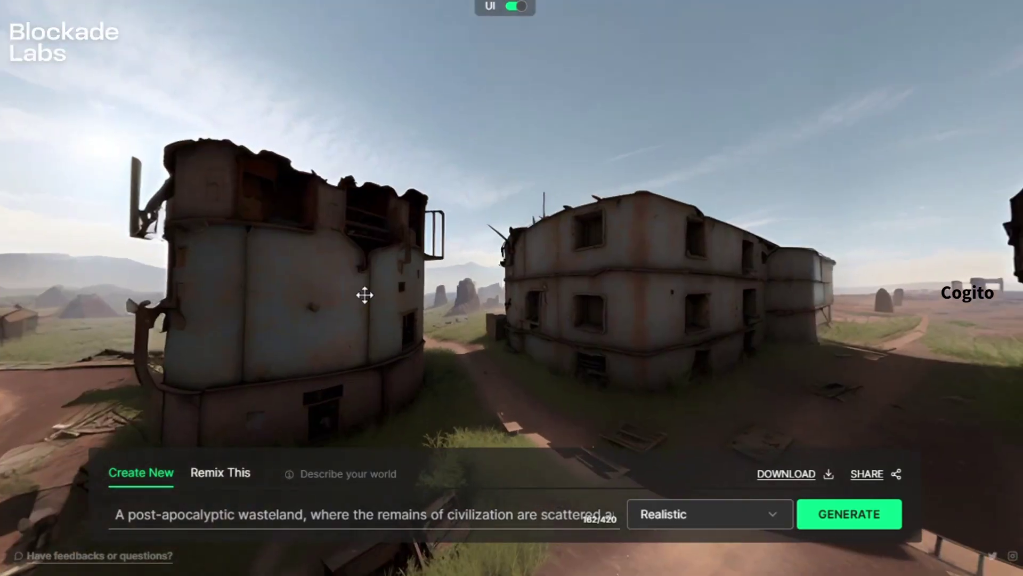
drag(363, 295, 539, 320)
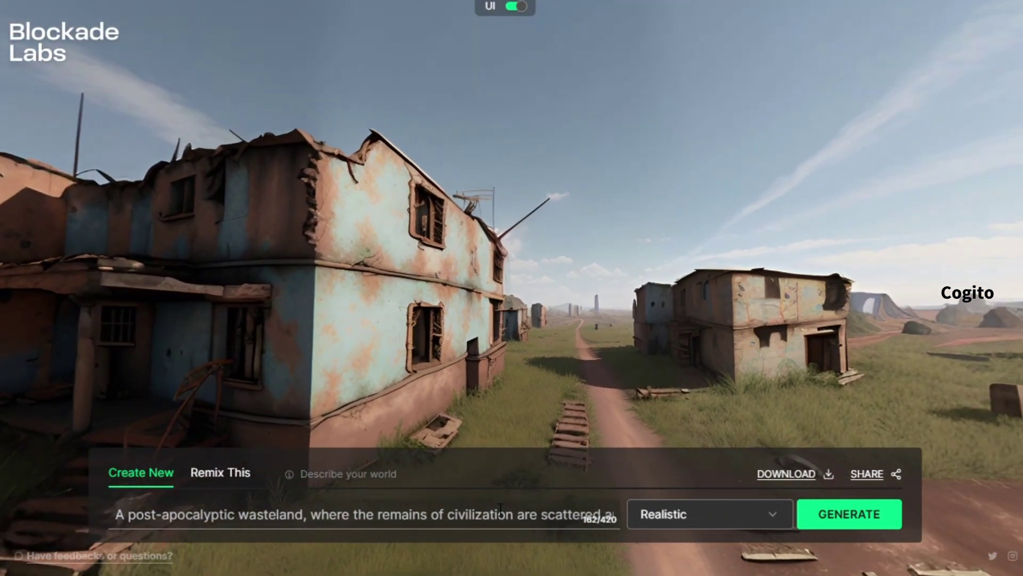
Replace the wasteland prompt with one for a floating island in the clouds with cascading waterfalls, and look around the generated skybox
triple_click(500, 513)
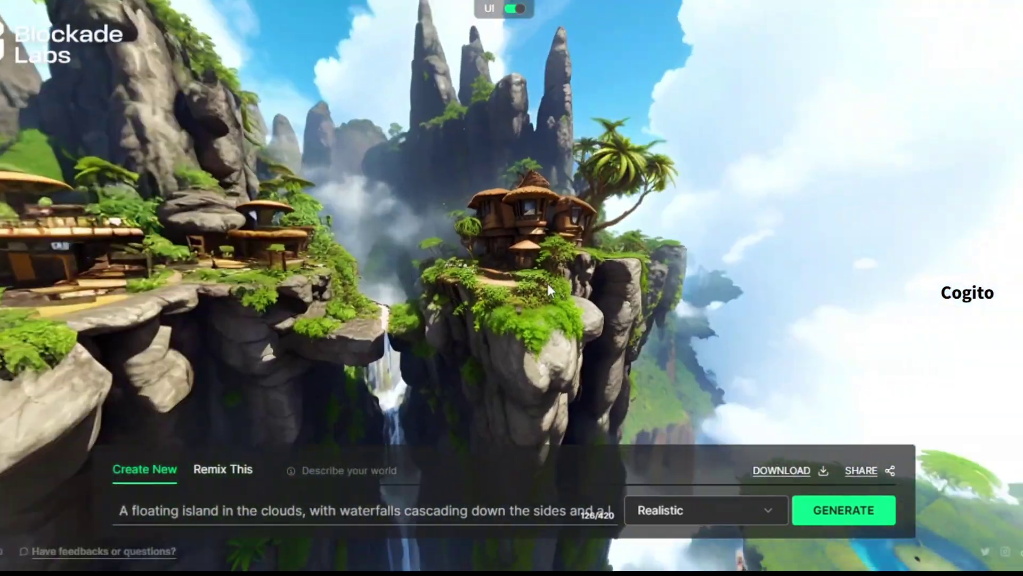
drag(547, 281, 224, 223)
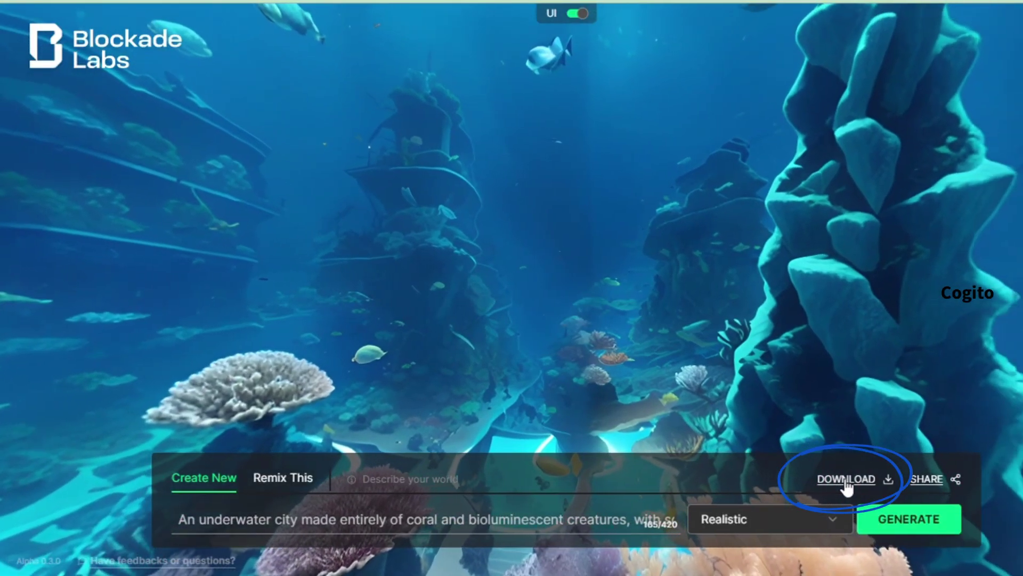
Download the Realistic underwater city skybox image
click(846, 479)
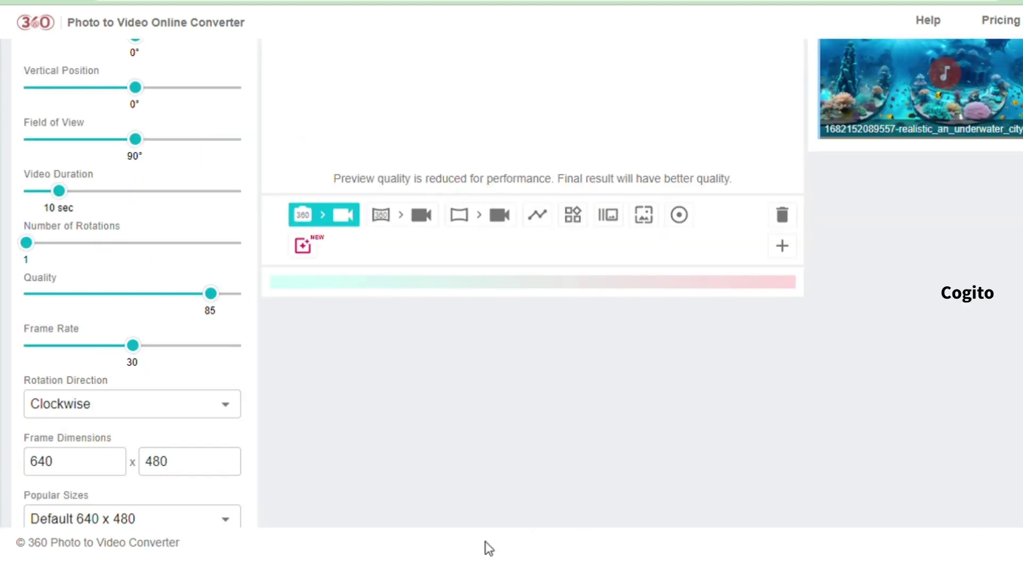
Review the 360 converter's options, choose Clockwise rotation, and convert the underwater city image to a 640 x 480 .webm video
scroll(533, 283, up, 2)
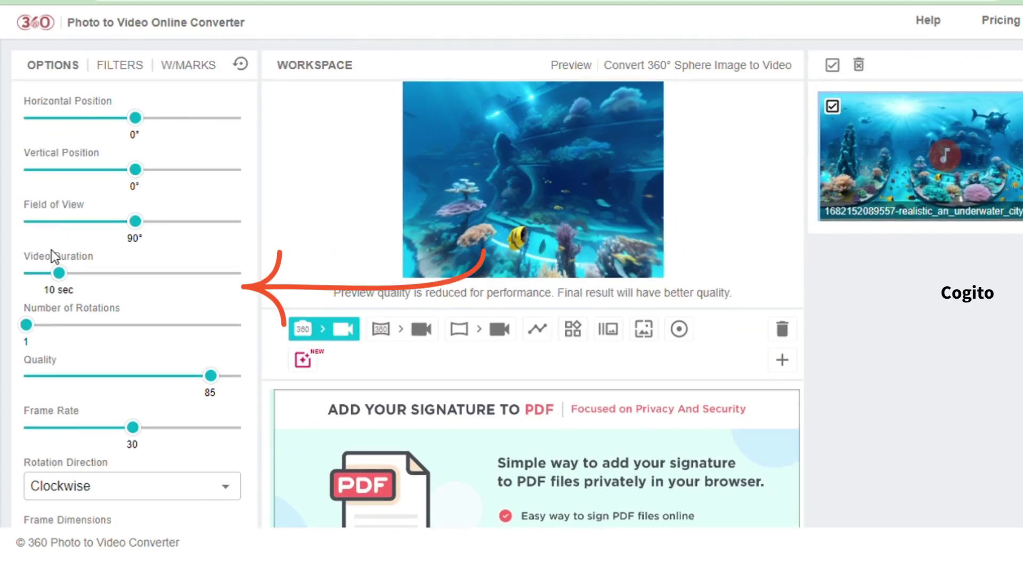
scroll(21, 257, down, 2)
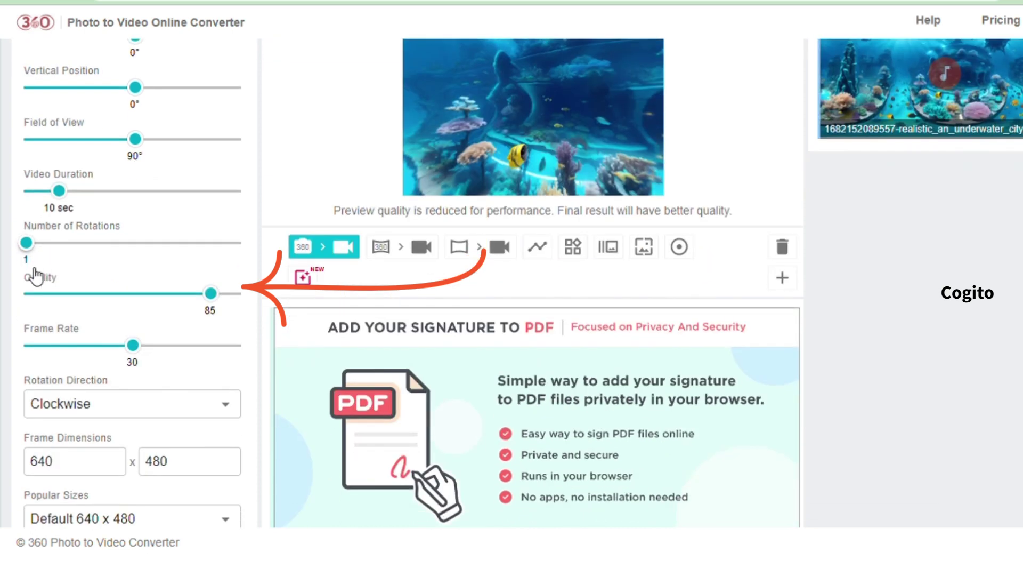
scroll(22, 286, down, 2)
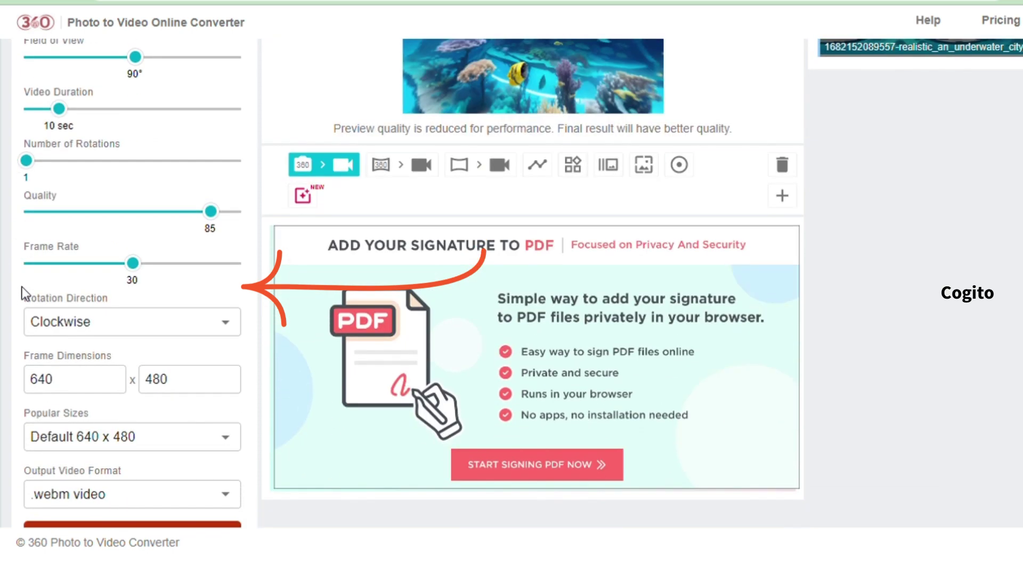
click(222, 321)
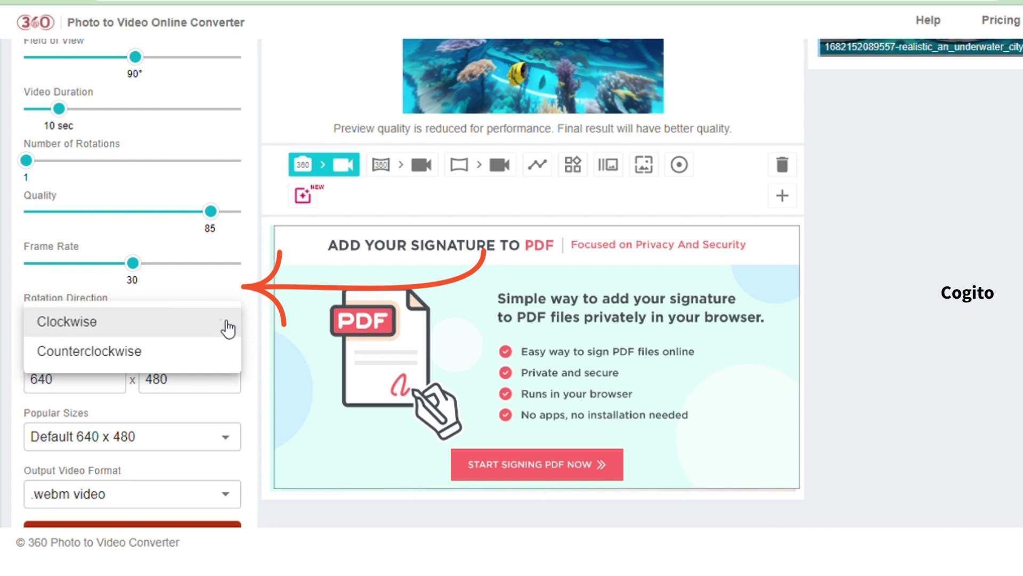
click(227, 325)
scroll(20, 309, down, 2)
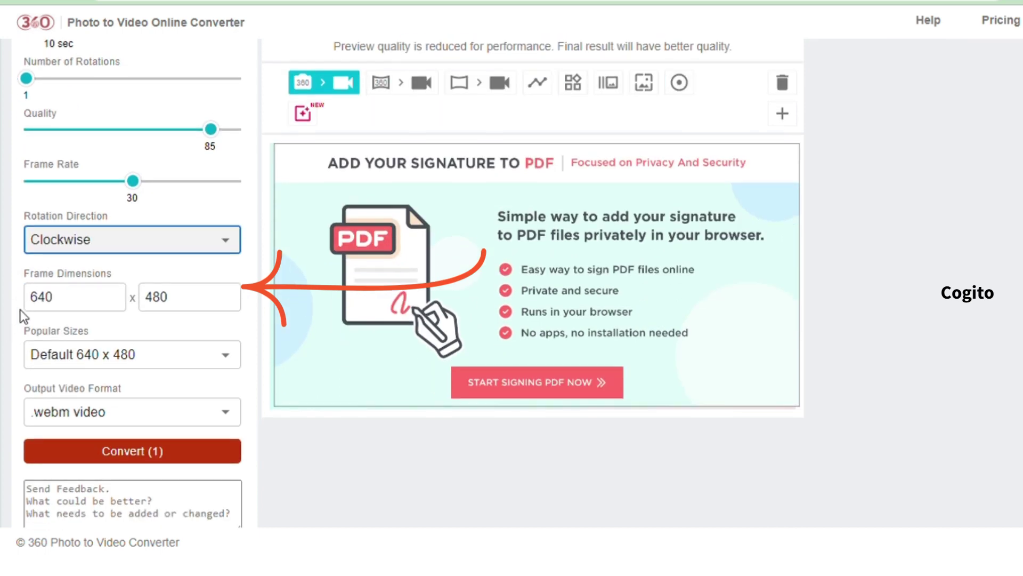
scroll(20, 309, down, 3)
mouse_move(130, 319)
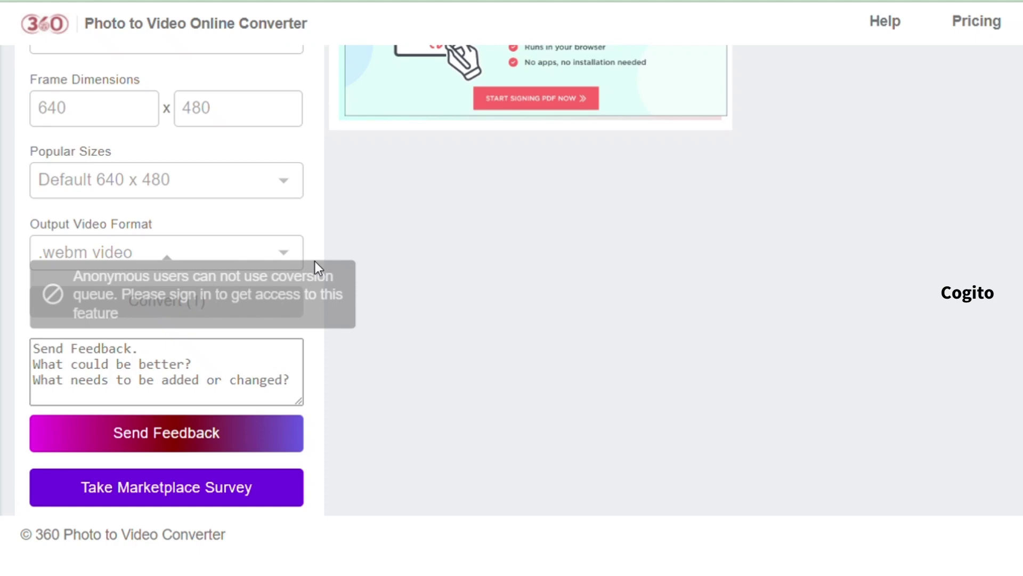
click(315, 261)
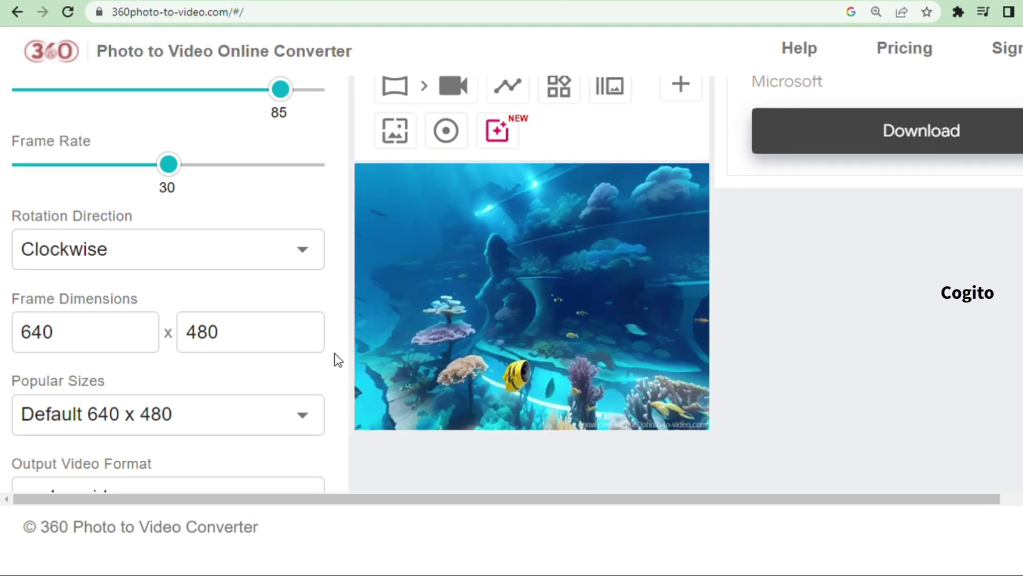
Download the converted underwater city video
scroll(338, 360, down, 6)
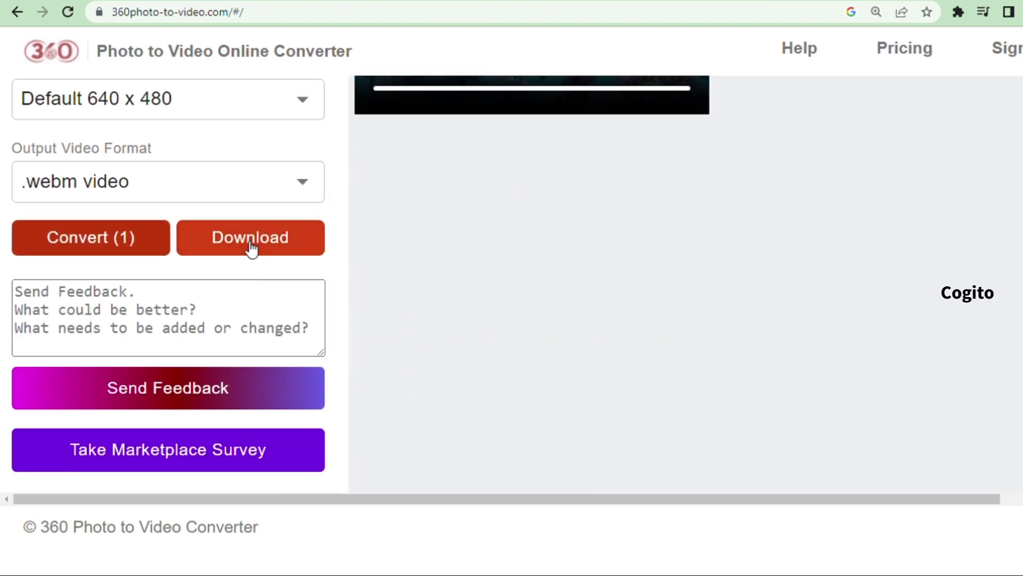
click(251, 238)
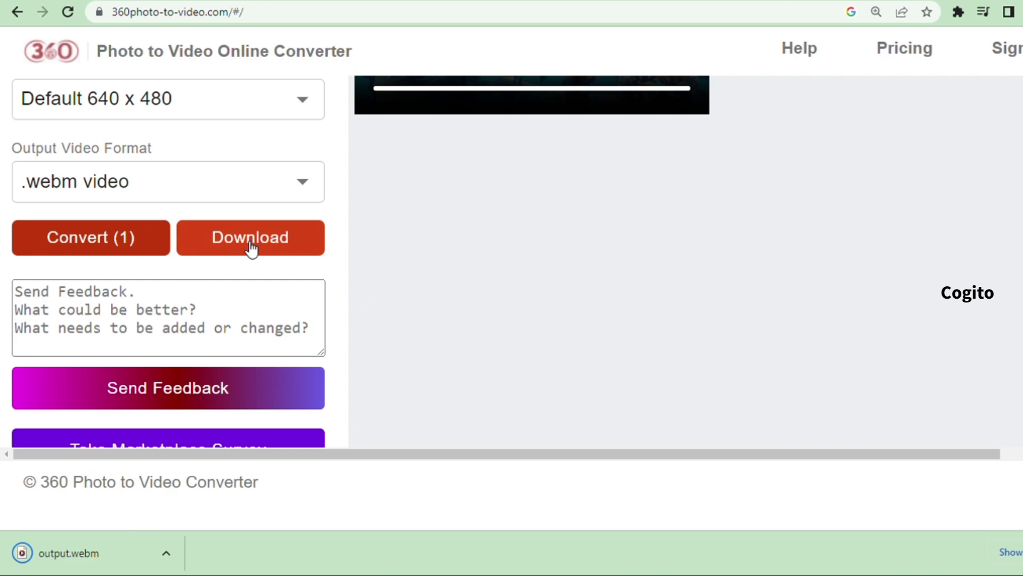